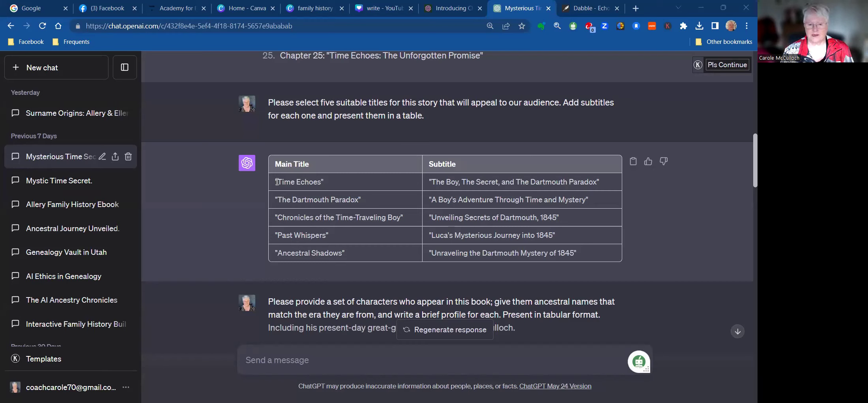
Review the first suggested title and subtitle, "Time Echoes", and the character table with its names, time periods and profiles.
{"action": "left_click_drag", "start_coordinate": [276, 182], "coordinate": [337, 185]}
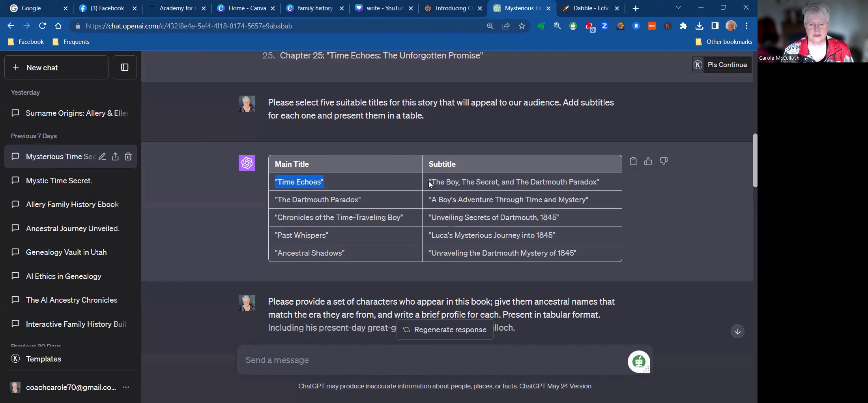
{"action": "left_click_drag", "start_coordinate": [429, 180], "coordinate": [614, 180]}
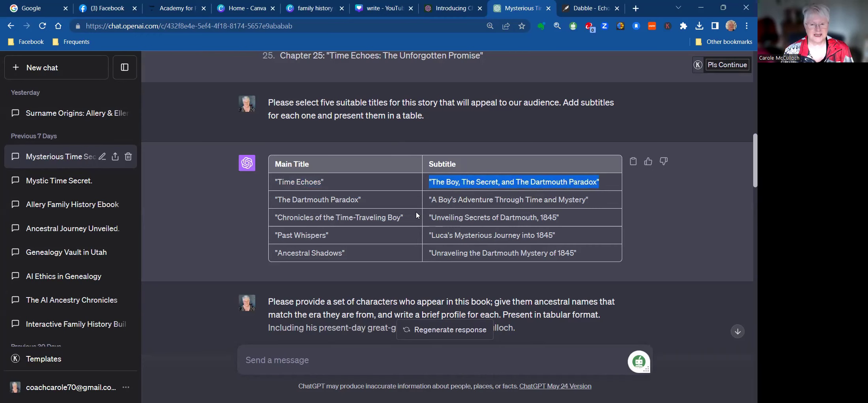
{"action": "scroll", "coordinate": [416, 213], "scroll_direction": "down", "scroll_amount": 1}
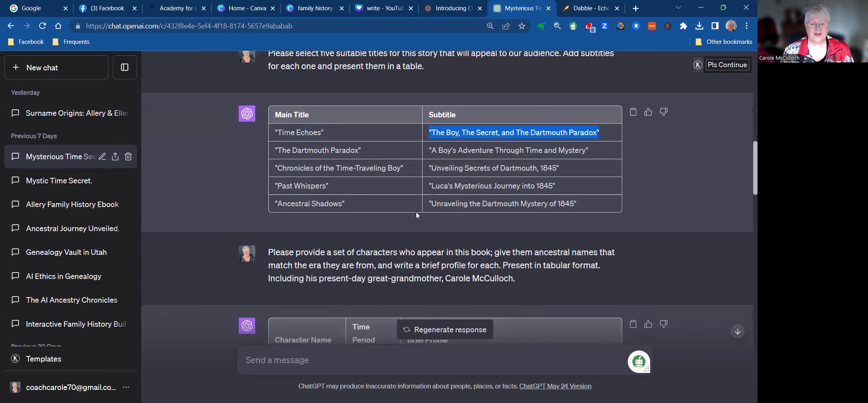
{"action": "scroll", "coordinate": [416, 214], "scroll_direction": "down", "scroll_amount": 2}
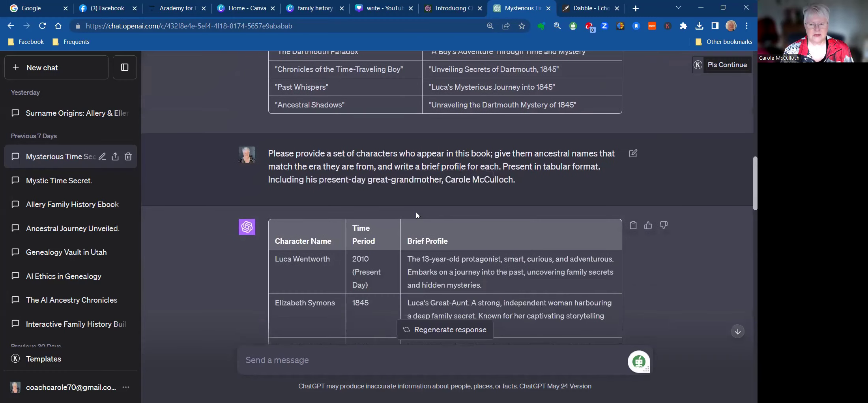
{"action": "scroll", "coordinate": [416, 213], "scroll_direction": "down", "scroll_amount": 1}
{"action": "scroll", "coordinate": [417, 212], "scroll_direction": "down", "scroll_amount": 1}
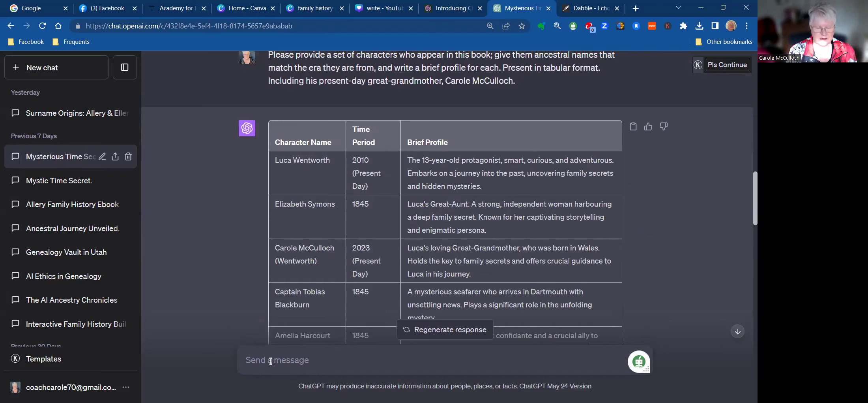
Begin a prompt asking to rewrite the character list, giving the great-grandmother's new name and nickname.
{"action": "type", "text": "rewr"}
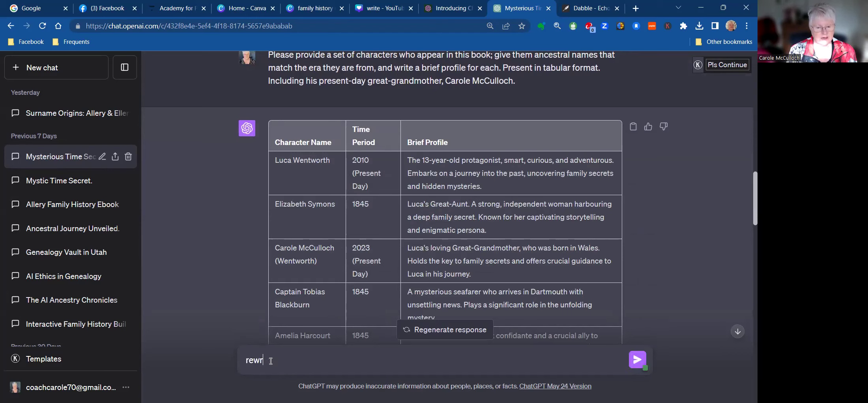
{"action": "type", "text": "ite the character list, ma"}
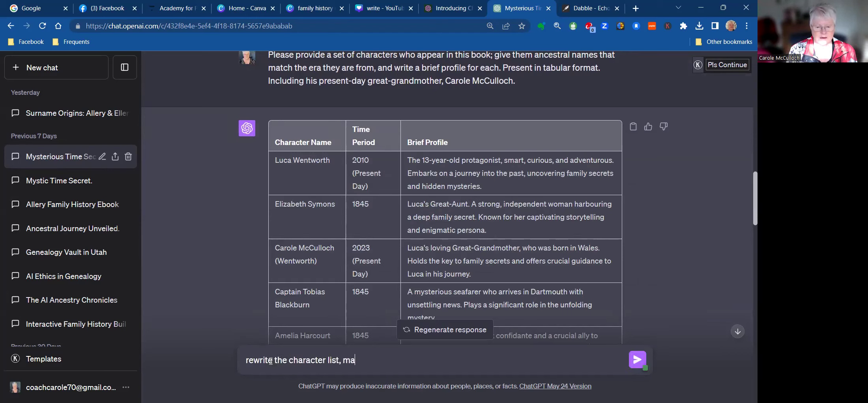
{"action": "type", "text": "ke my name May McCullochf  (nickname is Granna May)"}
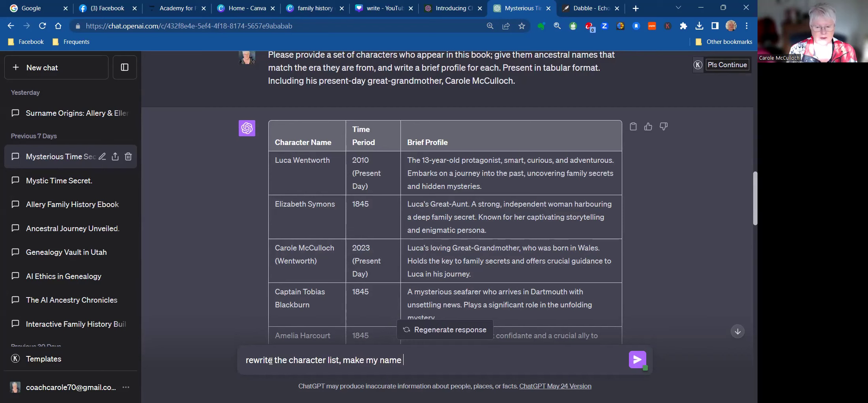
{"action": "key", "text": "shift+Return"}
Add a prompt line requesting 3 more characters from present day who are friends of Luca.
{"action": "type", "text": "a"}
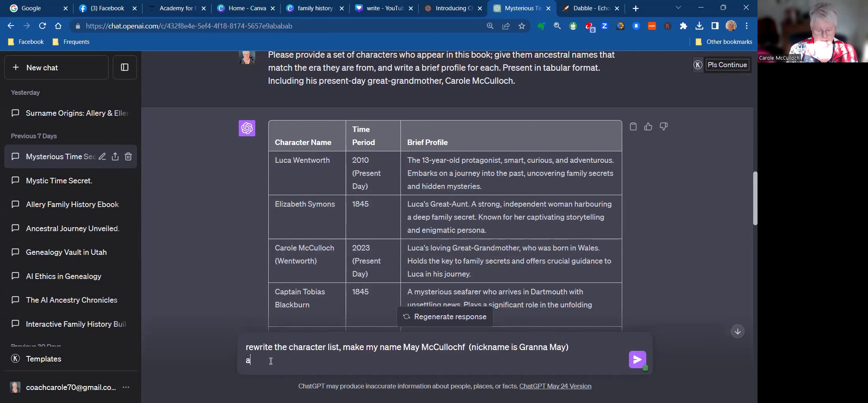
{"action": "type", "text": "dd in 3 m"}
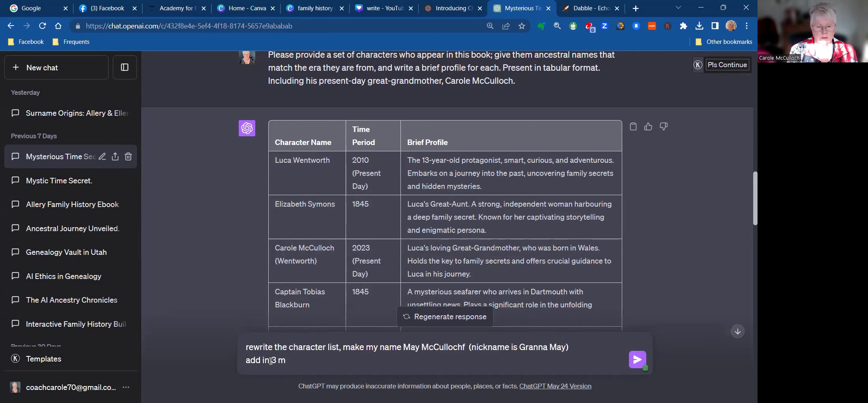
{"action": "type", "text": "ore characters from p"}
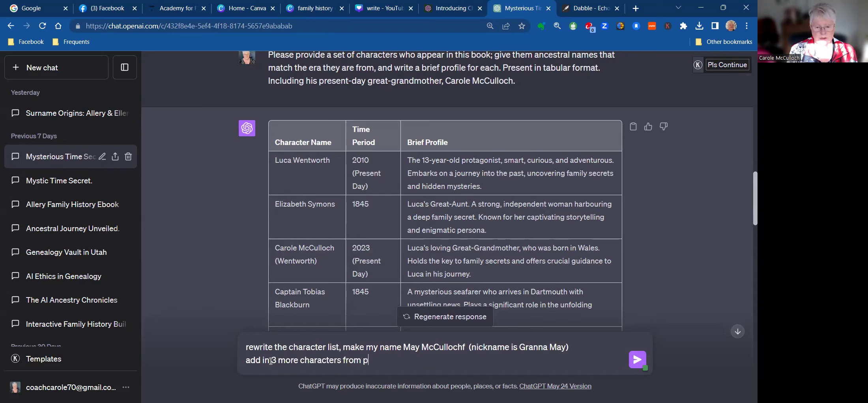
{"action": "type", "text": "resent day (friends o"}
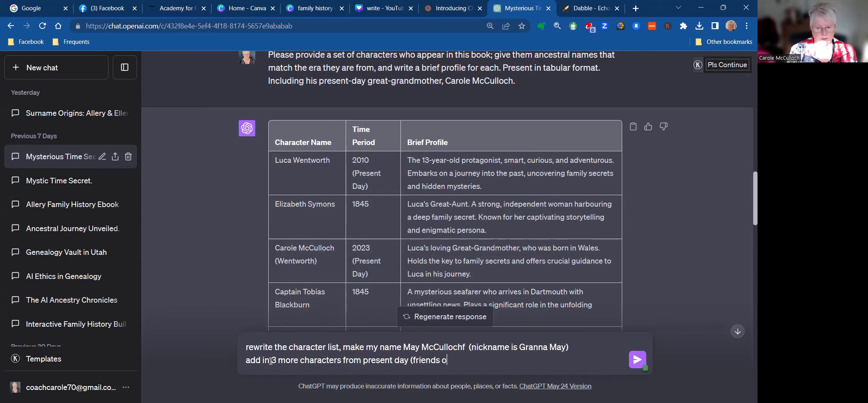
{"action": "type", "text": "f Luca)"}
{"action": "key", "text": "shift+Return"}
Request 1 more character from 1845 as the main antagonist, ask for tabular format as before, and submit the prompt.
{"action": "type", "text": "add in"}
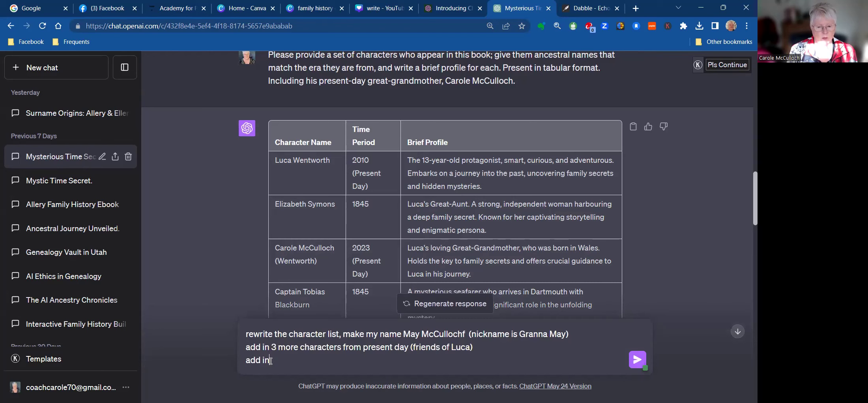
{"action": "type", "text": " 1 more character from"}
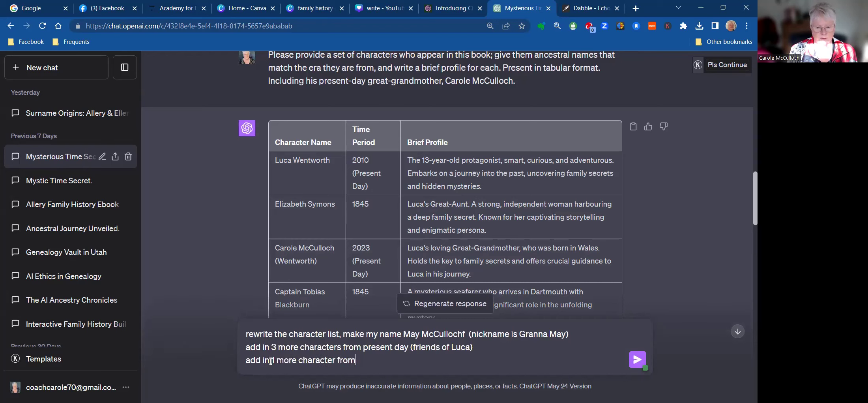
{"action": "type", "text": " 184"}
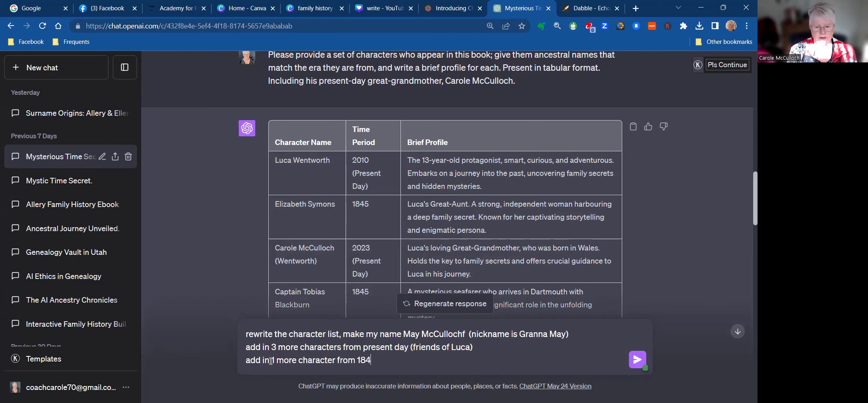
{"action": "type", "text": "5 who wi"}
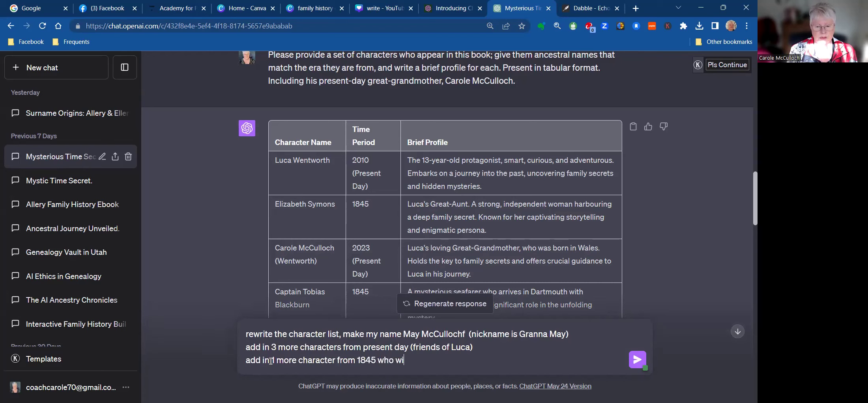
{"action": "type", "text": "ll be the main antonig"}
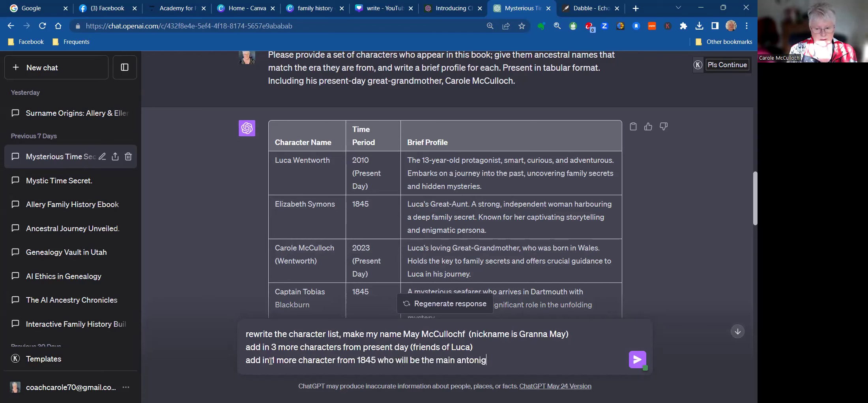
{"action": "key", "text": "BackSpace"}
{"action": "key", "text": "BackSpace"}
{"action": "key", "text": "BackSpace"}
{"action": "key", "text": "BackSpace"}
{"action": "type", "text": "agonist"}
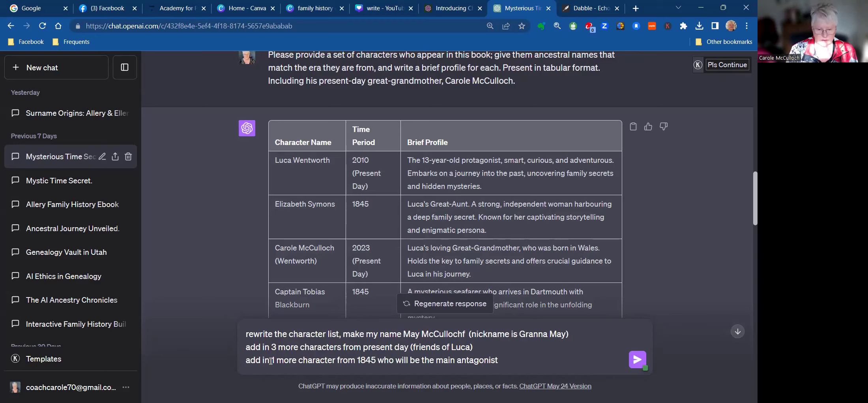
{"action": "key", "text": "shift+Return"}
{"action": "type", "text": "display in tabular format as before"}
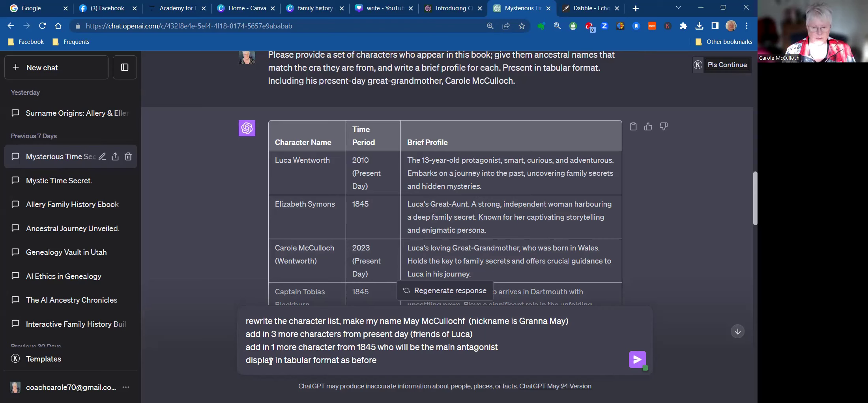
{"action": "key", "text": "Return"}
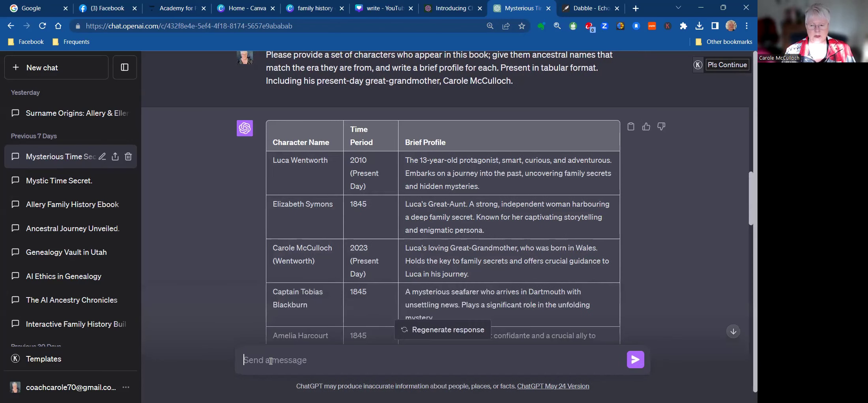
Read the profiles of Luca's three present-day friends at the end of the rewritten character table.
{"action": "left_click", "coordinate": [737, 332]}
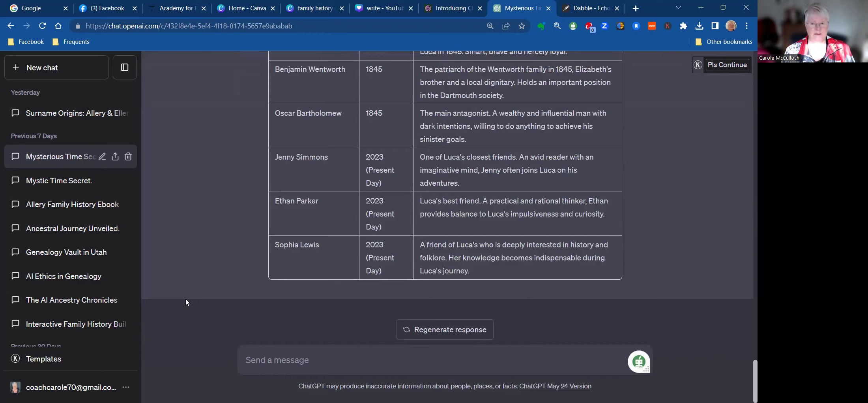
{"action": "left_click_drag", "start_coordinate": [466, 157], "coordinate": [524, 169]}
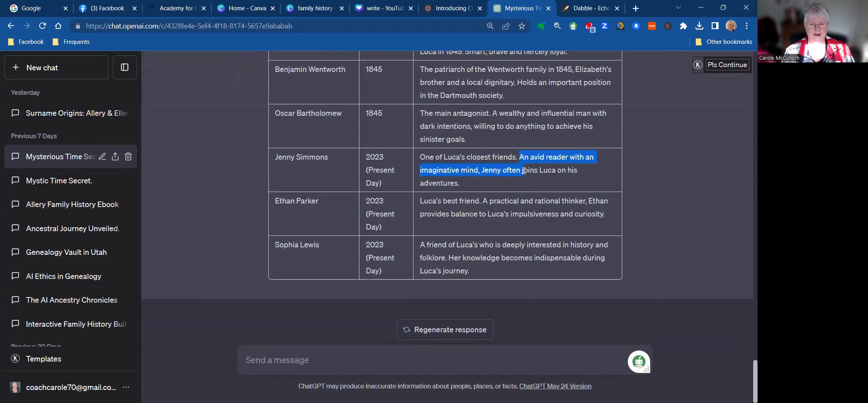
{"action": "left_click", "coordinate": [483, 169]}
{"action": "left_click_drag", "start_coordinate": [481, 170], "coordinate": [487, 182]}
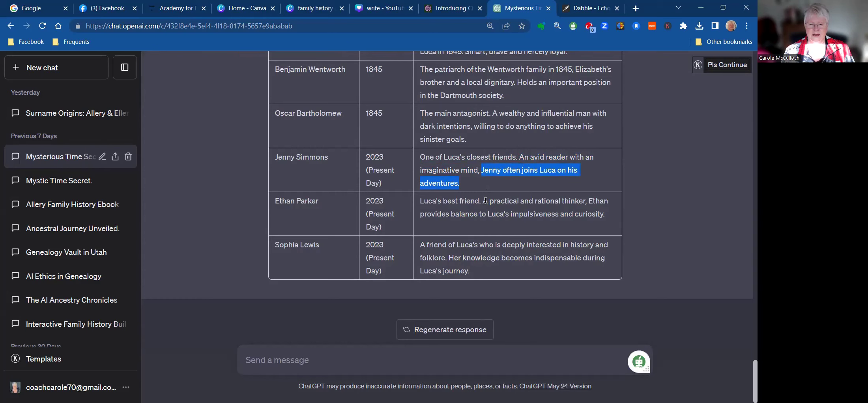
{"action": "left_click_drag", "start_coordinate": [485, 199], "coordinate": [604, 221]}
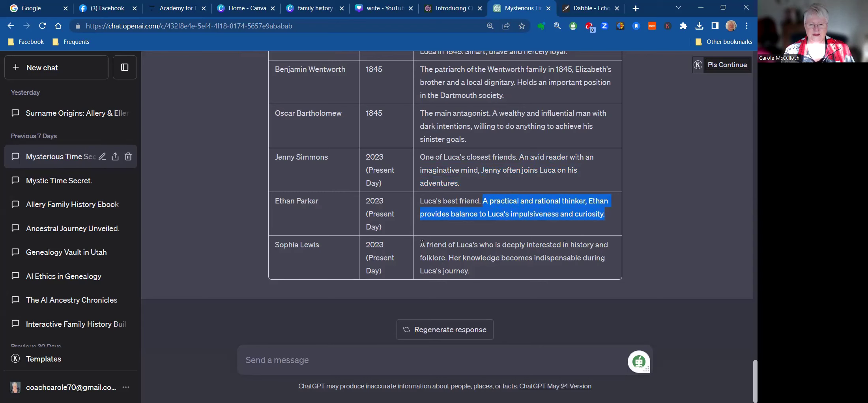
{"action": "left_click_drag", "start_coordinate": [422, 243], "coordinate": [523, 264]}
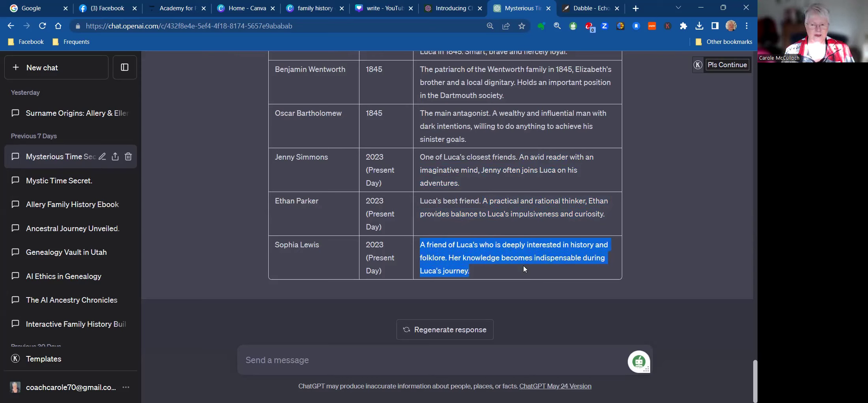
Check the rest of the rewritten character table and look back at the earlier Fishmarket Lane birthday story passage.
{"action": "scroll", "coordinate": [244, 255], "scroll_direction": "up", "scroll_amount": 1}
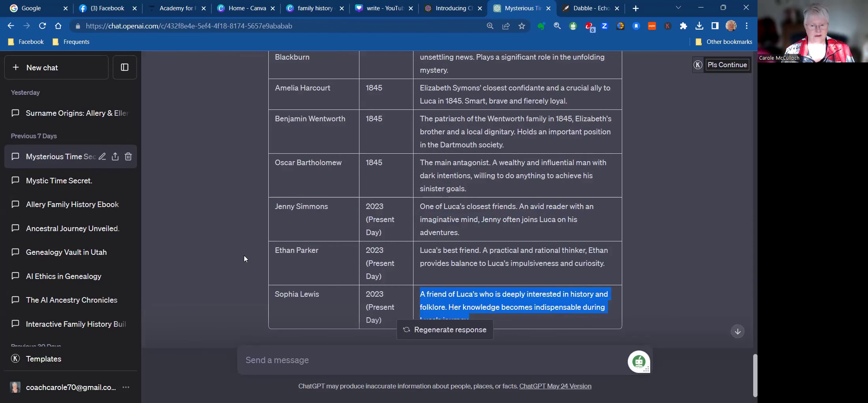
{"action": "scroll", "coordinate": [244, 255], "scroll_direction": "up", "scroll_amount": 6}
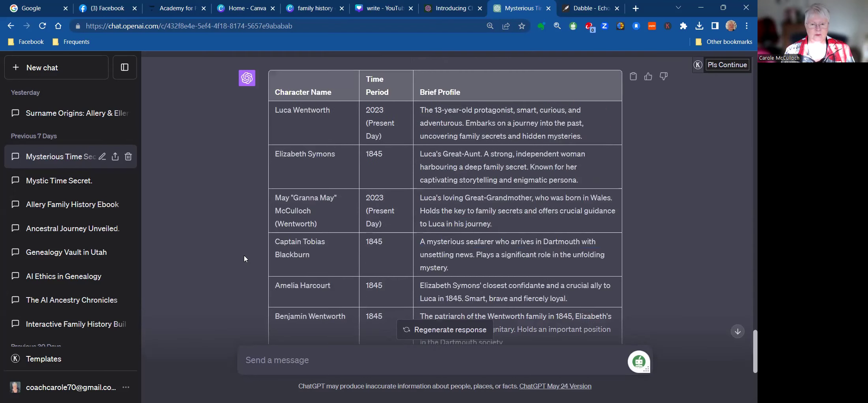
{"action": "scroll", "coordinate": [244, 255], "scroll_direction": "up", "scroll_amount": 5}
{"action": "scroll", "coordinate": [244, 258], "scroll_direction": "up", "scroll_amount": 5}
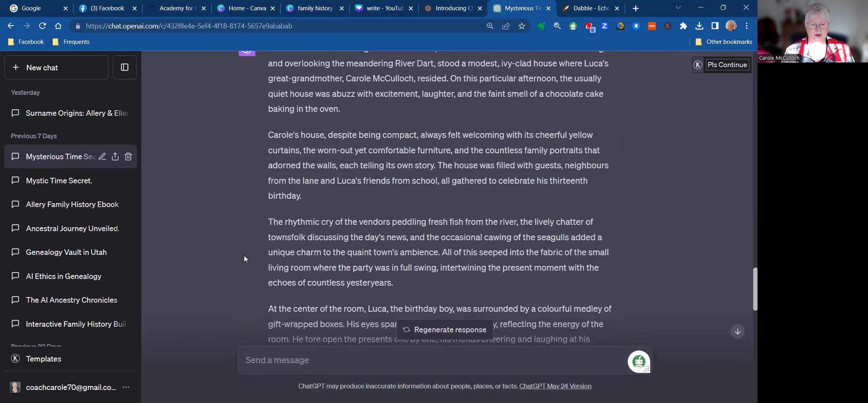
{"action": "scroll", "coordinate": [245, 259], "scroll_direction": "up", "scroll_amount": 3}
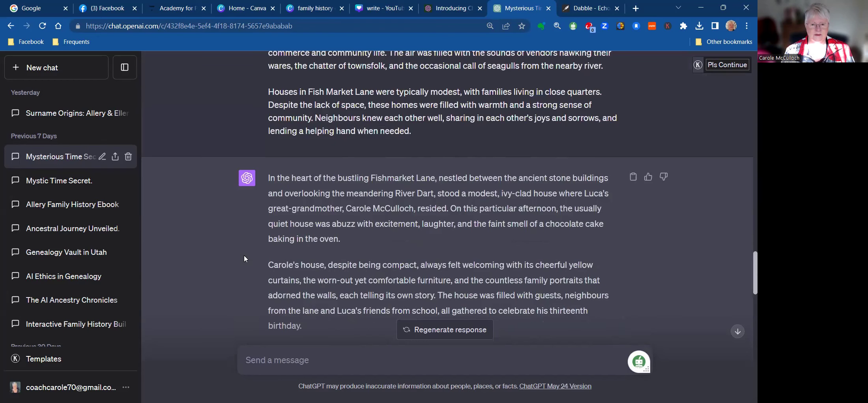
{"action": "scroll", "coordinate": [245, 258], "scroll_direction": "down", "scroll_amount": 1}
{"action": "scroll", "coordinate": [244, 259], "scroll_direction": "up", "scroll_amount": 3}
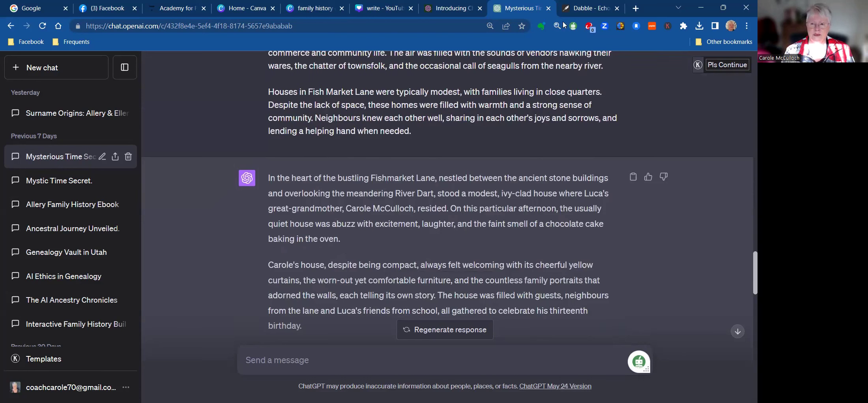
Switch to Dabble and select the entire Fishmarket Lane birthday scene, from its first line through "have dreamed of".
{"action": "left_click", "coordinate": [587, 10]}
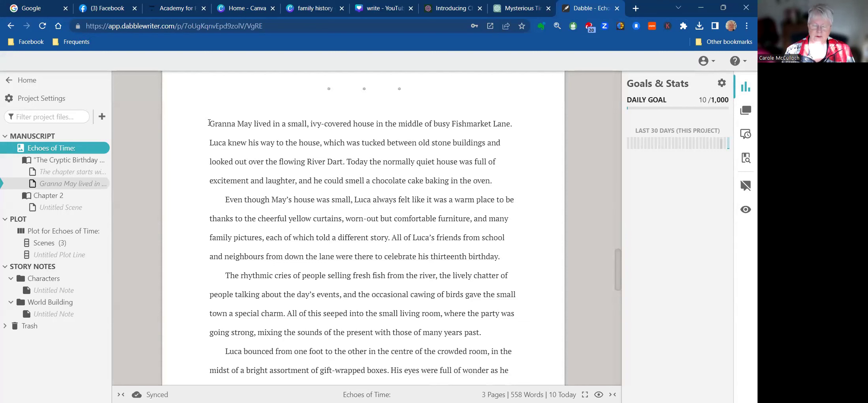
{"action": "left_click_drag", "start_coordinate": [208, 123], "coordinate": [421, 371]}
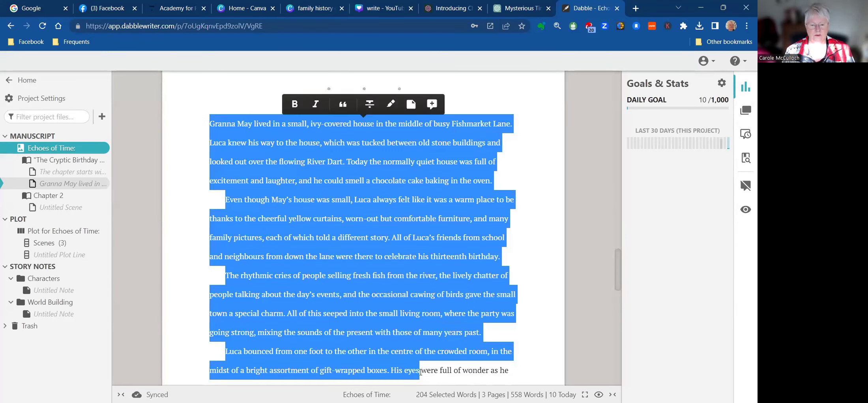
{"action": "scroll", "coordinate": [421, 372], "scroll_direction": "down", "scroll_amount": 3}
{"action": "left_click", "coordinate": [269, 379], "text": "shift"}
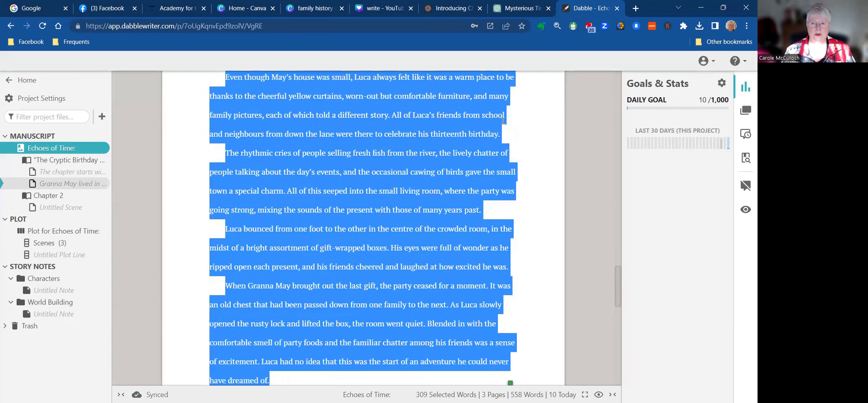
Switch to ChatGPT and draft the prompt "below I have the intro to chapter 1, please rewrite".
{"action": "left_click", "coordinate": [527, 12]}
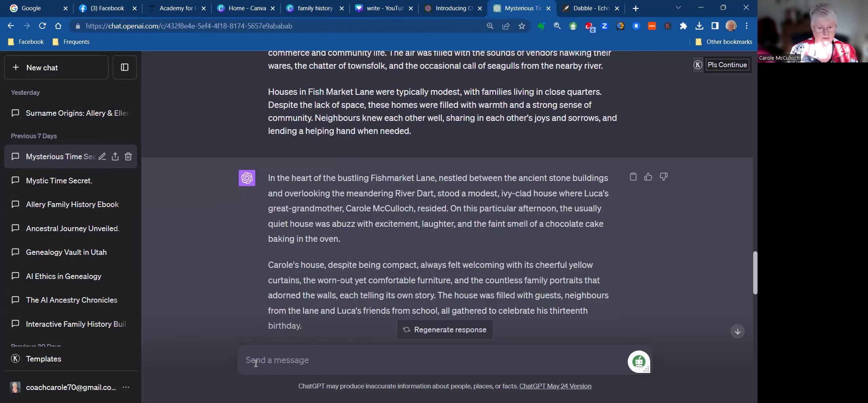
{"action": "type", "text": "below I have the intro to chapter 1, please rewire"}
{"action": "key", "text": "BackSpace"}
{"action": "key", "text": "BackSpace"}
{"action": "key", "text": "BackSpace"}
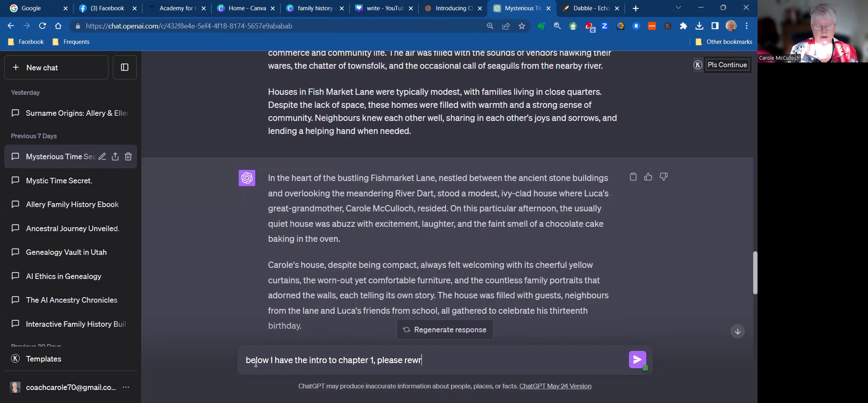
{"action": "type", "text": "rite"}
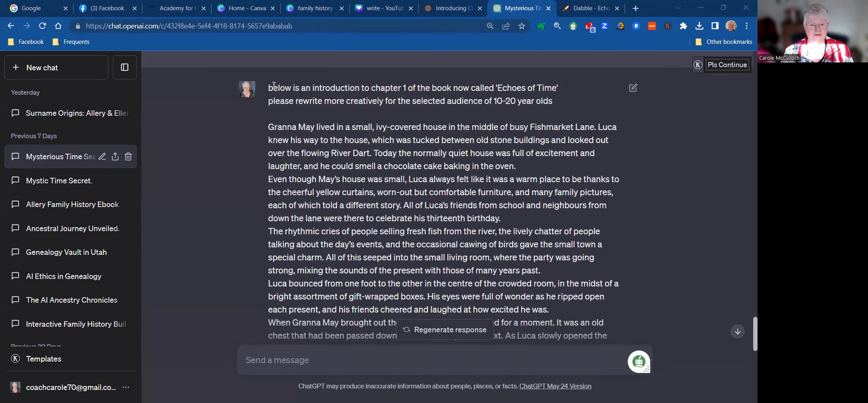
Review the submitted prompt asking for a more creative 'Echoes of Time' chapter 1 introduction for 10-20 year olds, including the supplied original text.
{"action": "left_click_drag", "start_coordinate": [269, 86], "coordinate": [555, 99]}
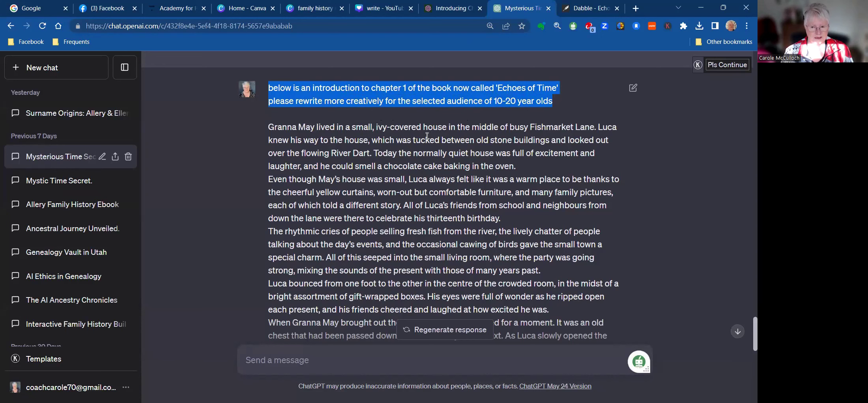
{"action": "scroll", "coordinate": [427, 136], "scroll_direction": "down", "scroll_amount": 1}
{"action": "scroll", "coordinate": [427, 135], "scroll_direction": "down", "scroll_amount": 2}
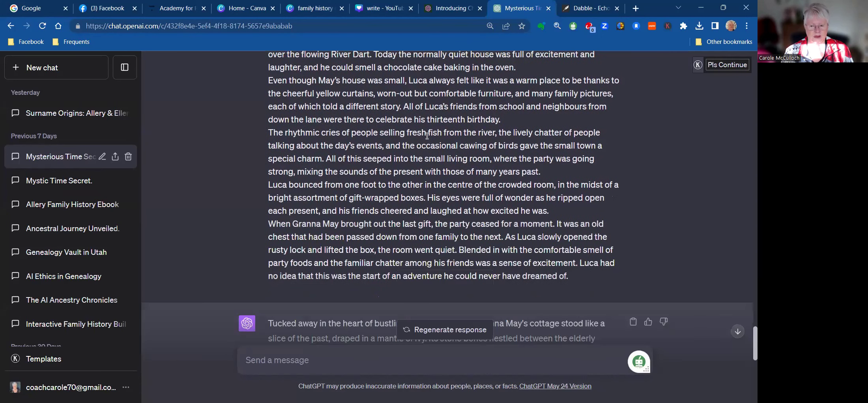
{"action": "scroll", "coordinate": [427, 135], "scroll_direction": "down", "scroll_amount": 4}
{"action": "scroll", "coordinate": [427, 136], "scroll_direction": "down", "scroll_amount": 3}
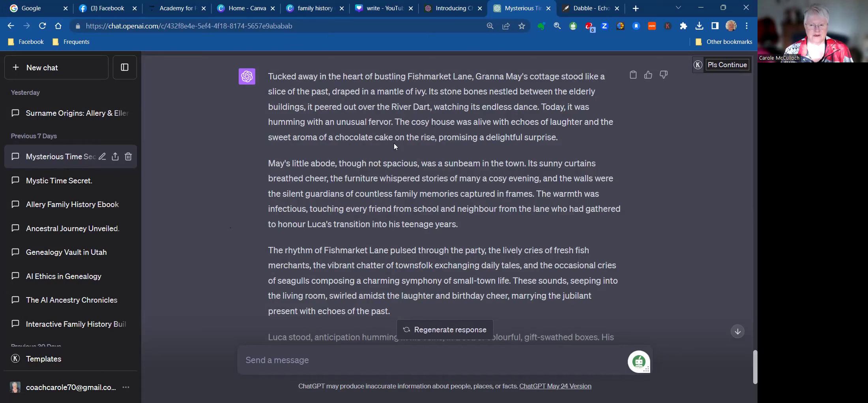
Read the rewritten introduction from Granna May's cosy house through Luca opening his presents, highlighting passages along the way.
{"action": "left_click_drag", "start_coordinate": [405, 122], "coordinate": [568, 143]}
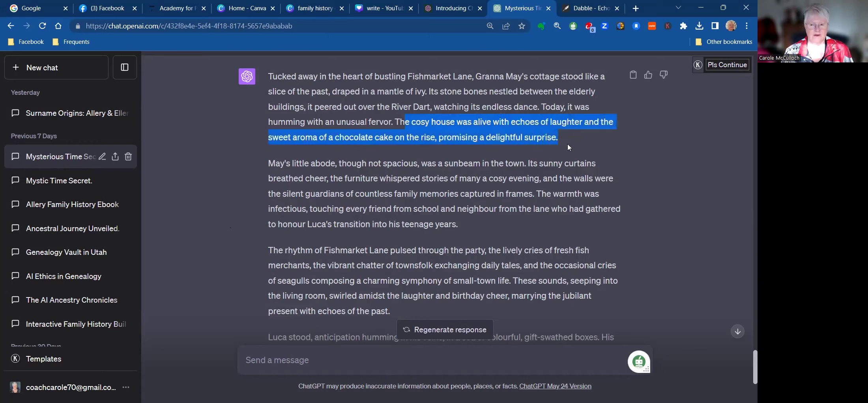
{"action": "left_click_drag", "start_coordinate": [305, 163], "coordinate": [445, 173]}
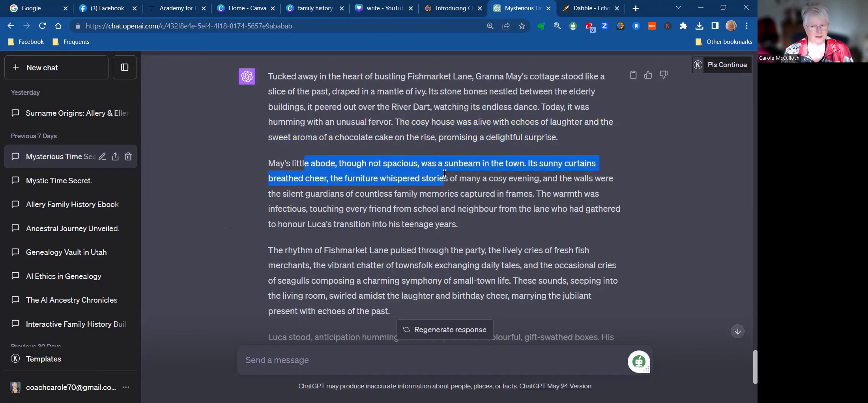
{"action": "left_click_drag", "start_coordinate": [444, 173], "coordinate": [486, 222]}
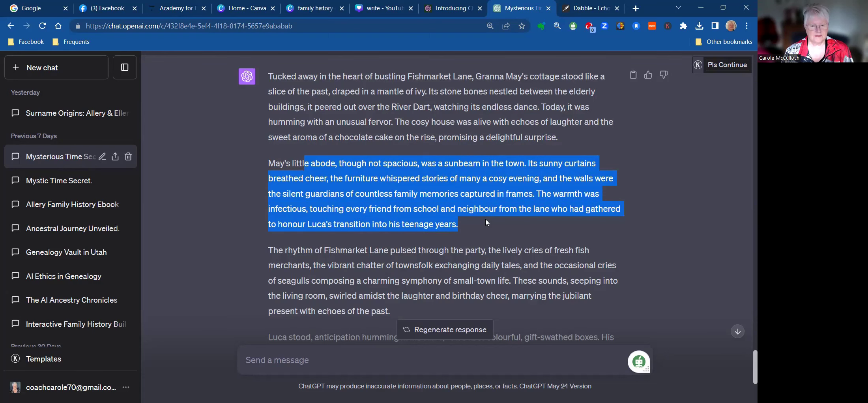
{"action": "scroll", "coordinate": [486, 219], "scroll_direction": "down", "scroll_amount": 4}
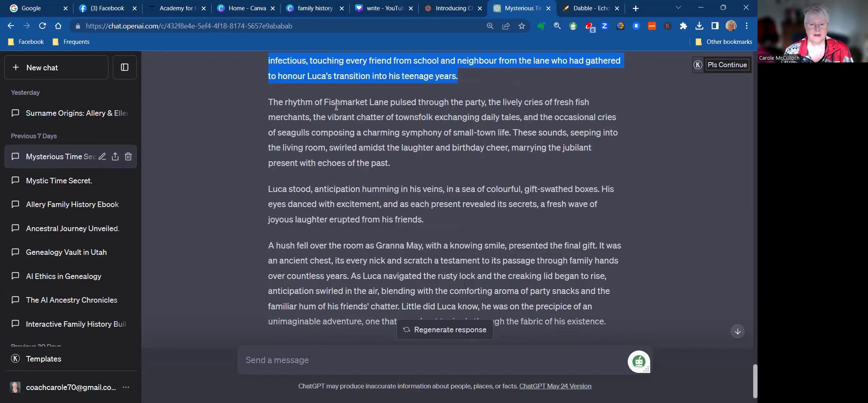
{"action": "left_click_drag", "start_coordinate": [326, 101], "coordinate": [390, 112]}
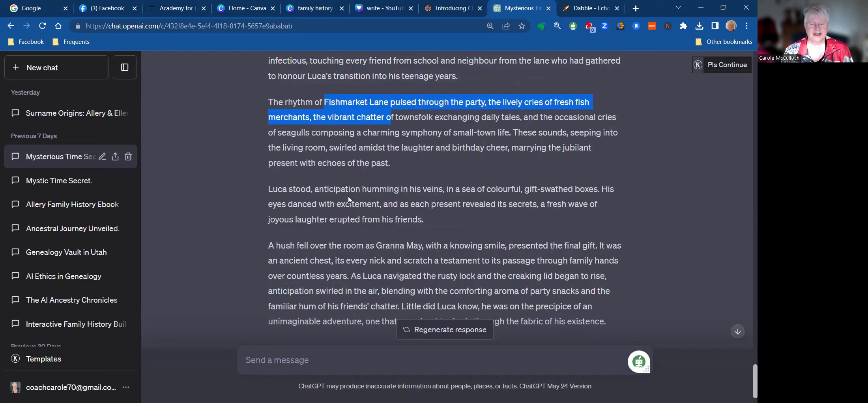
{"action": "left_click_drag", "start_coordinate": [269, 187], "coordinate": [539, 197]}
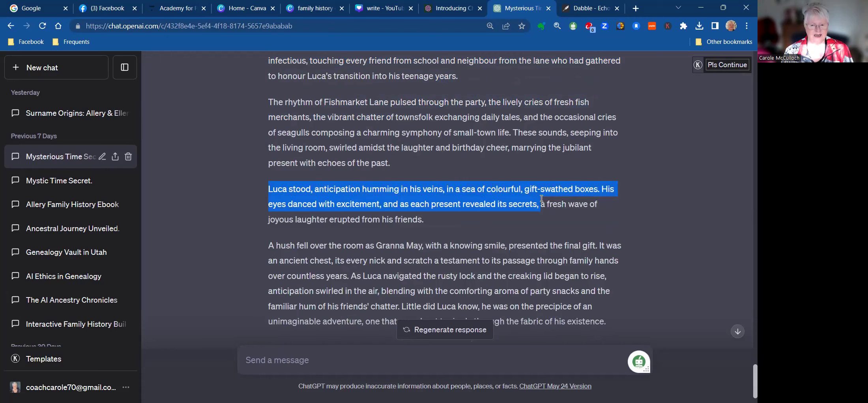
{"action": "left_click_drag", "start_coordinate": [540, 195], "coordinate": [539, 217]}
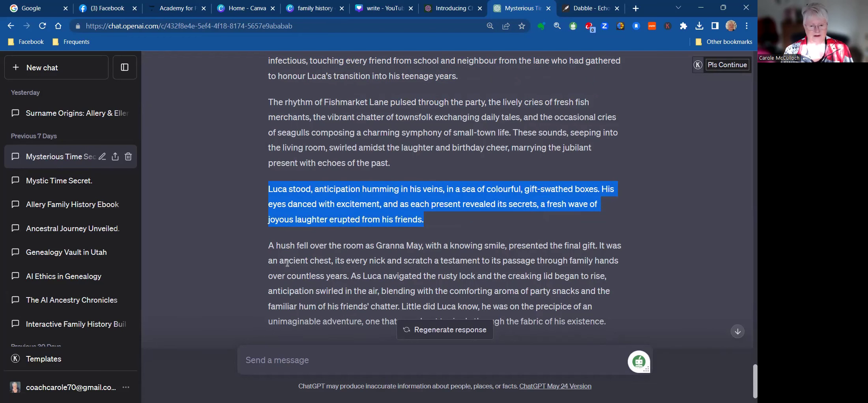
Read the rewrite's closing paragraph about the ancient chest, highlighting its sentences, and return to the start of the rewritten introduction.
{"action": "scroll", "coordinate": [273, 260], "scroll_direction": "down", "scroll_amount": 2}
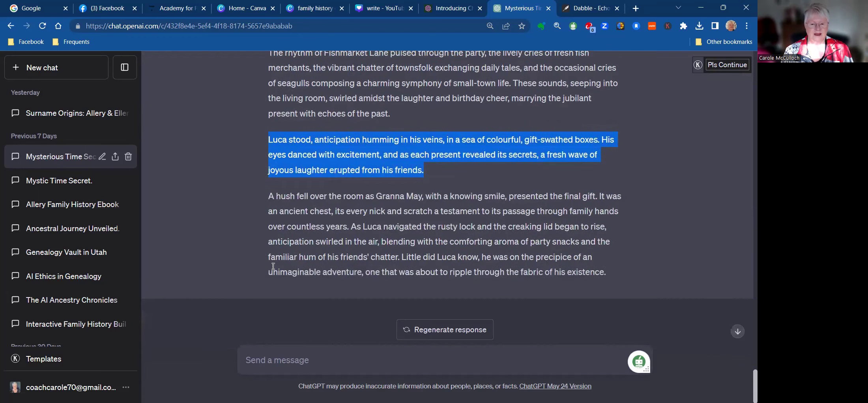
{"action": "left_click_drag", "start_coordinate": [270, 196], "coordinate": [570, 204]}
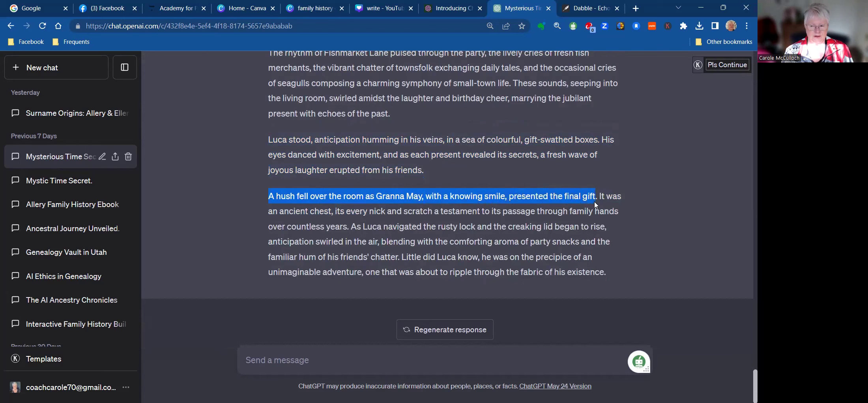
{"action": "left_click_drag", "start_coordinate": [595, 201], "coordinate": [598, 211]}
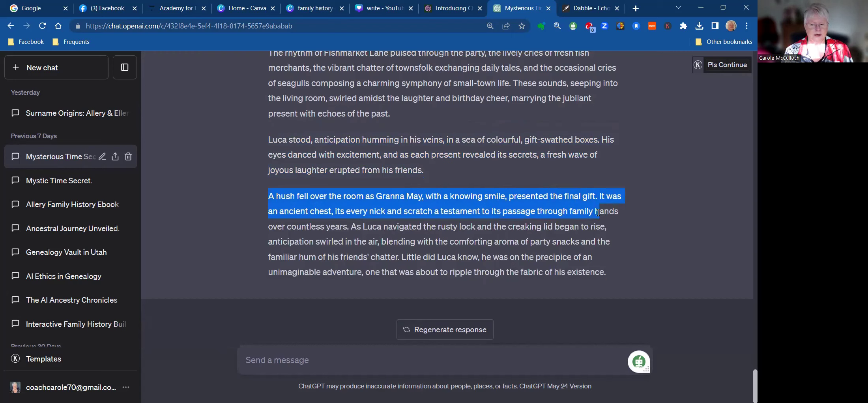
{"action": "left_click_drag", "start_coordinate": [598, 212], "coordinate": [596, 221]}
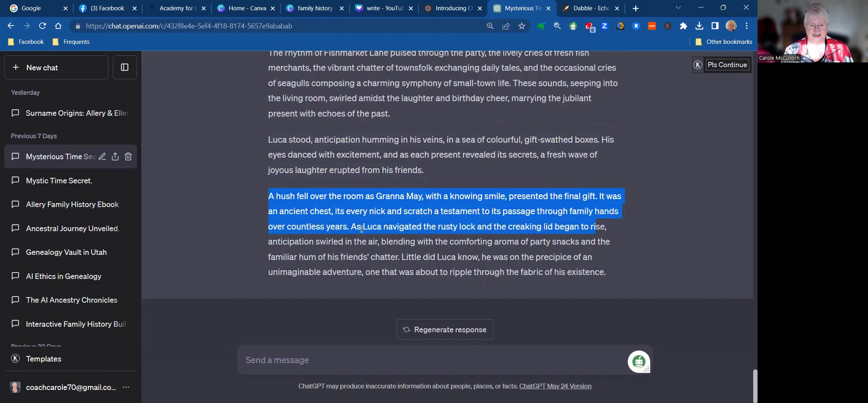
{"action": "left_click_drag", "start_coordinate": [350, 226], "coordinate": [558, 235]}
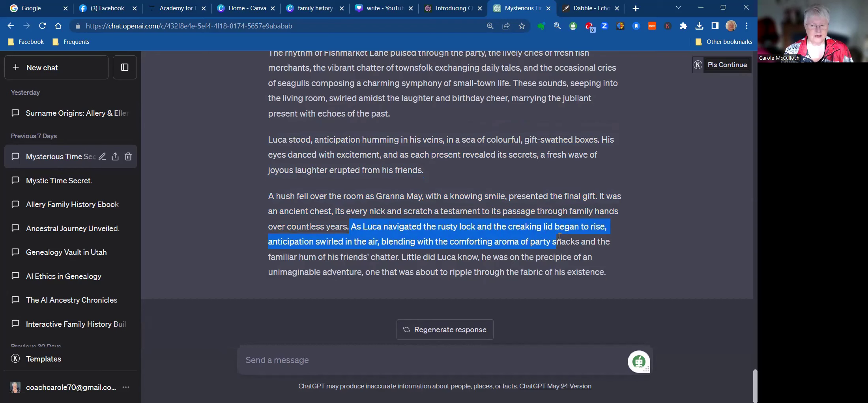
{"action": "left_click_drag", "start_coordinate": [560, 236], "coordinate": [591, 275]}
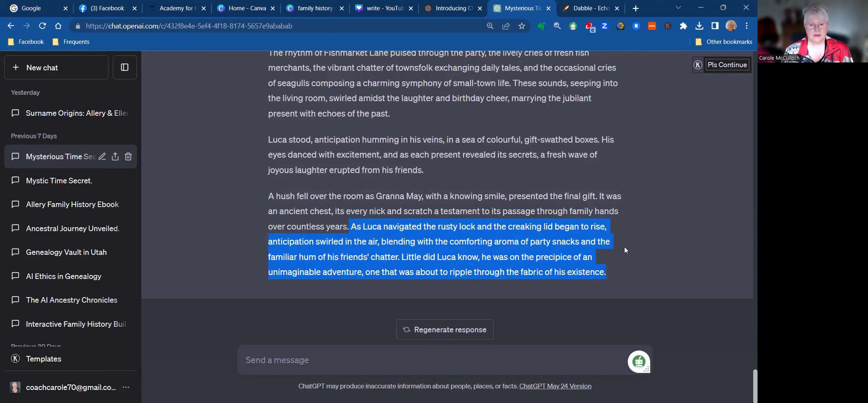
{"action": "scroll", "coordinate": [619, 244], "scroll_direction": "up", "scroll_amount": 2}
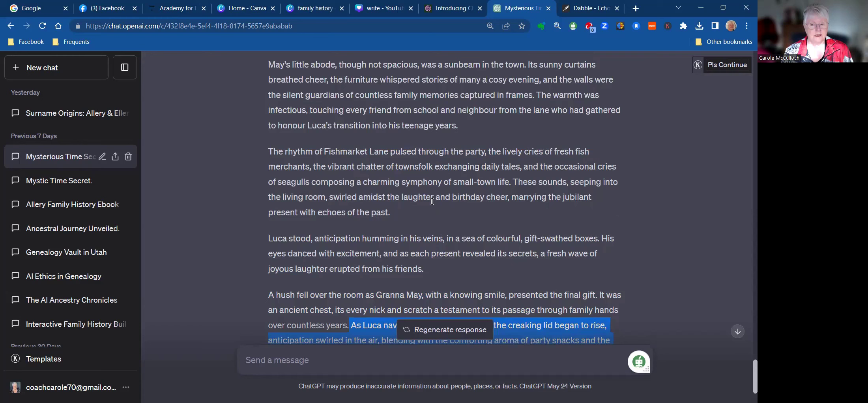
{"action": "scroll", "coordinate": [433, 206], "scroll_direction": "up", "scroll_amount": 2}
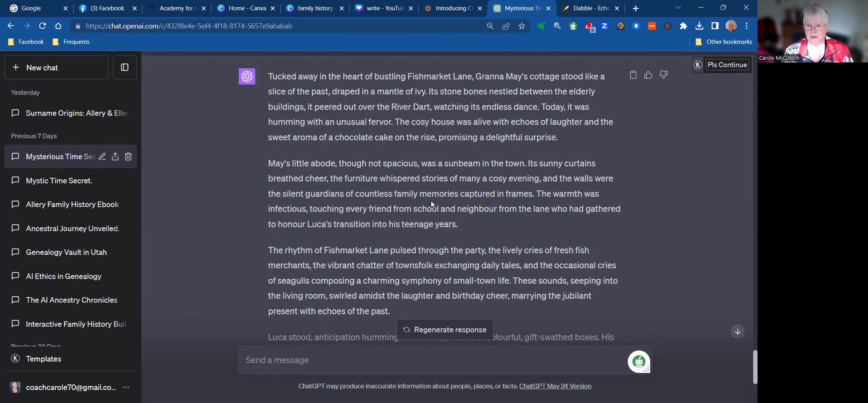
{"action": "scroll", "coordinate": [431, 202], "scroll_direction": "up", "scroll_amount": 1}
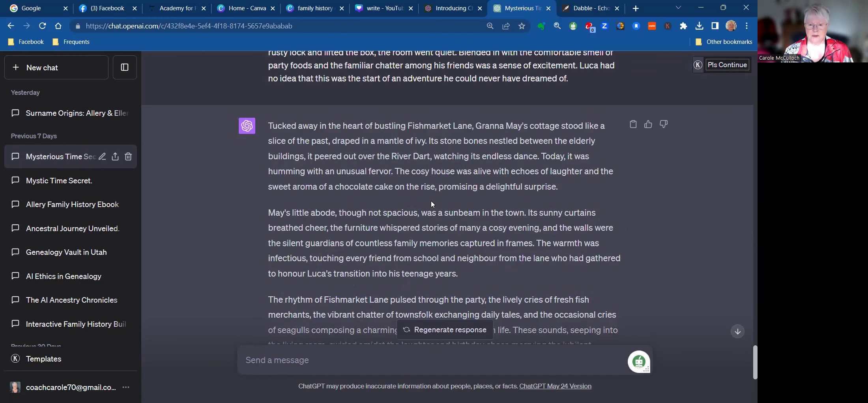